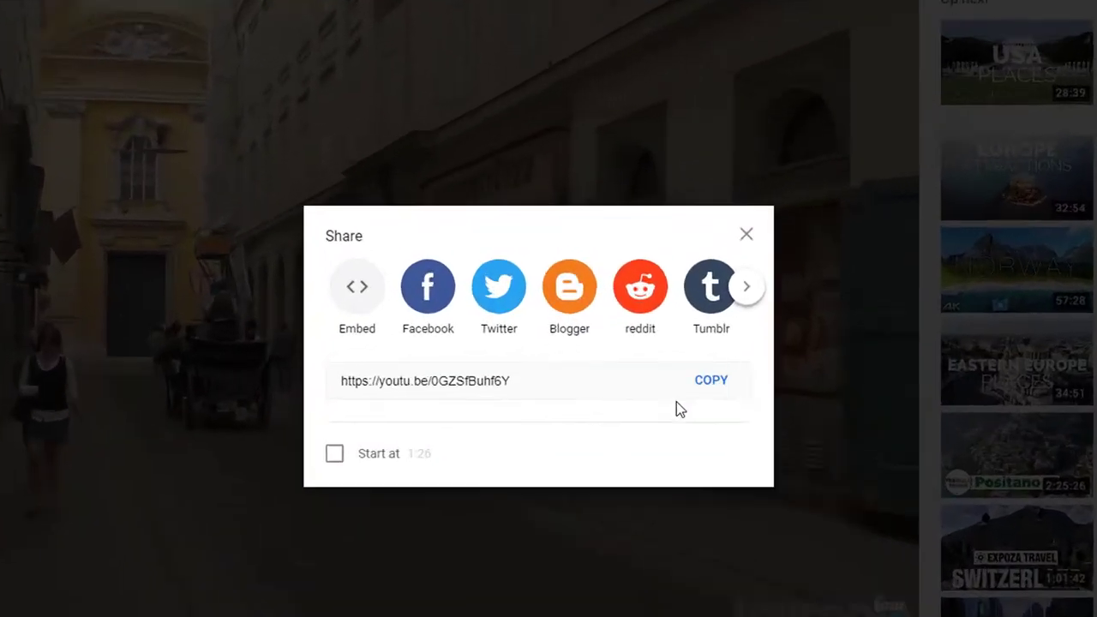
Paste the copied YouTube share link into YouTube Connect and start connecting the video.
click(616, 368)
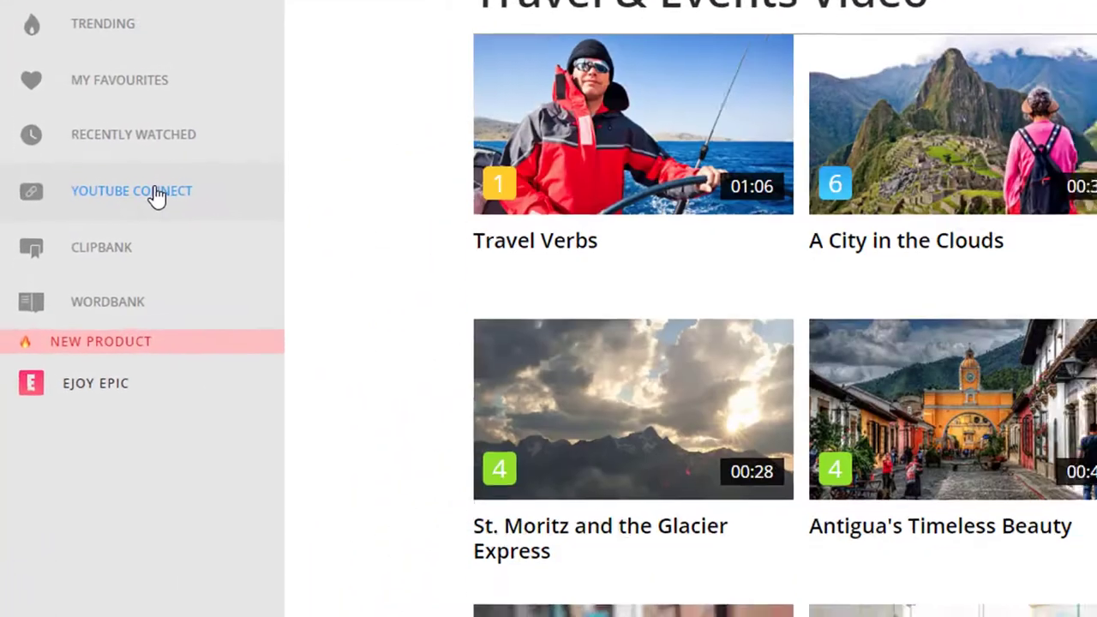
click(156, 194)
click(632, 354)
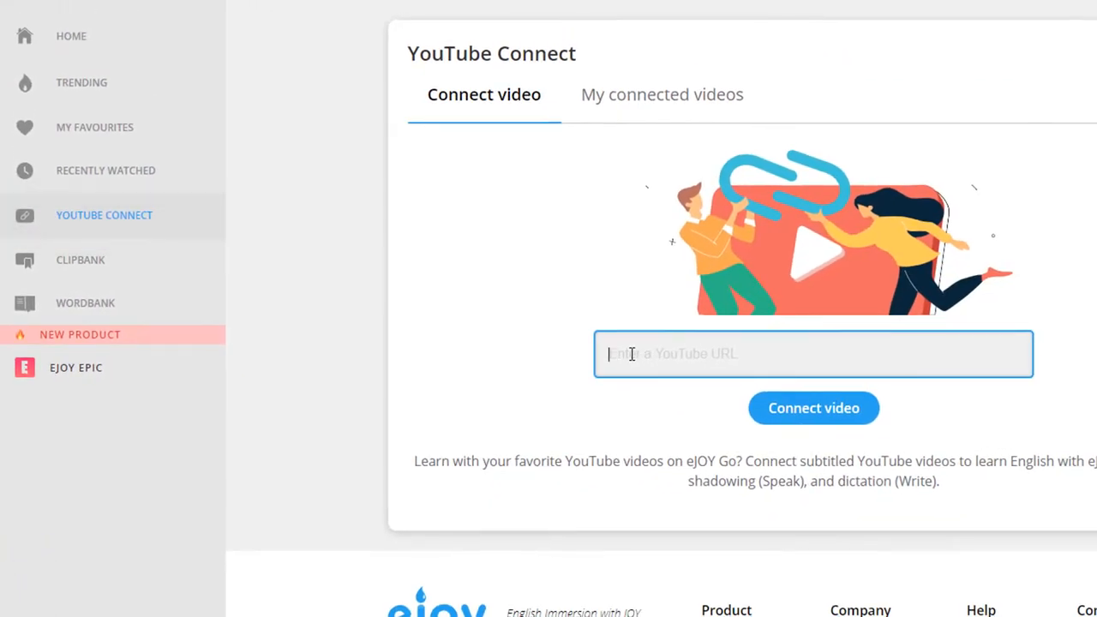
click(669, 485)
click(836, 408)
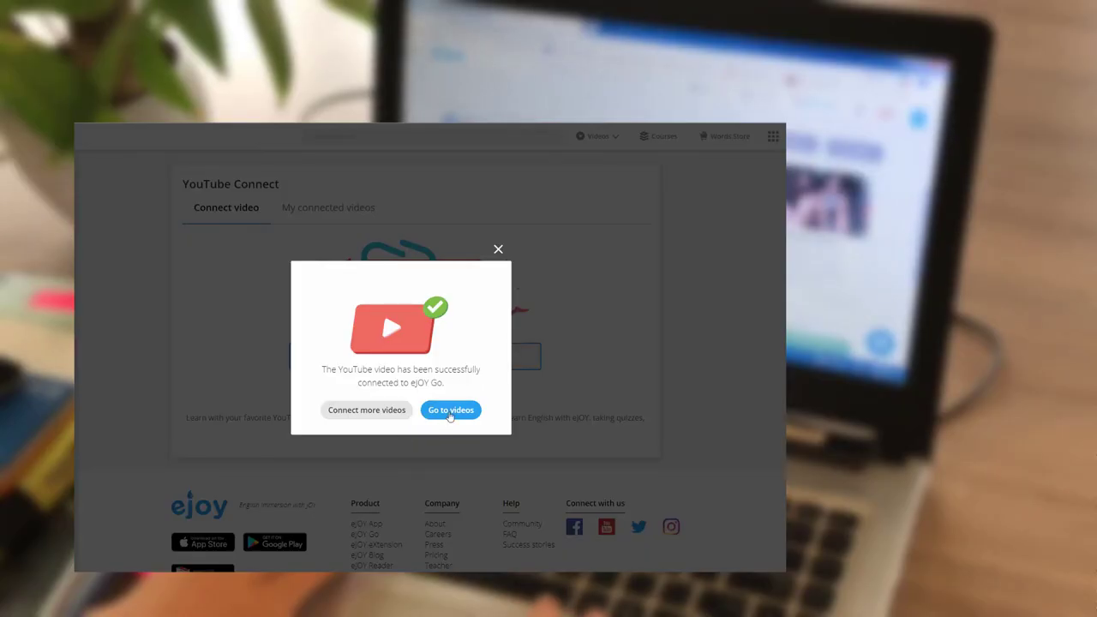
Play the connected Europe travel video, look up 'comprehensively' in the subtitle, and add it to a wordbook.
click(450, 411)
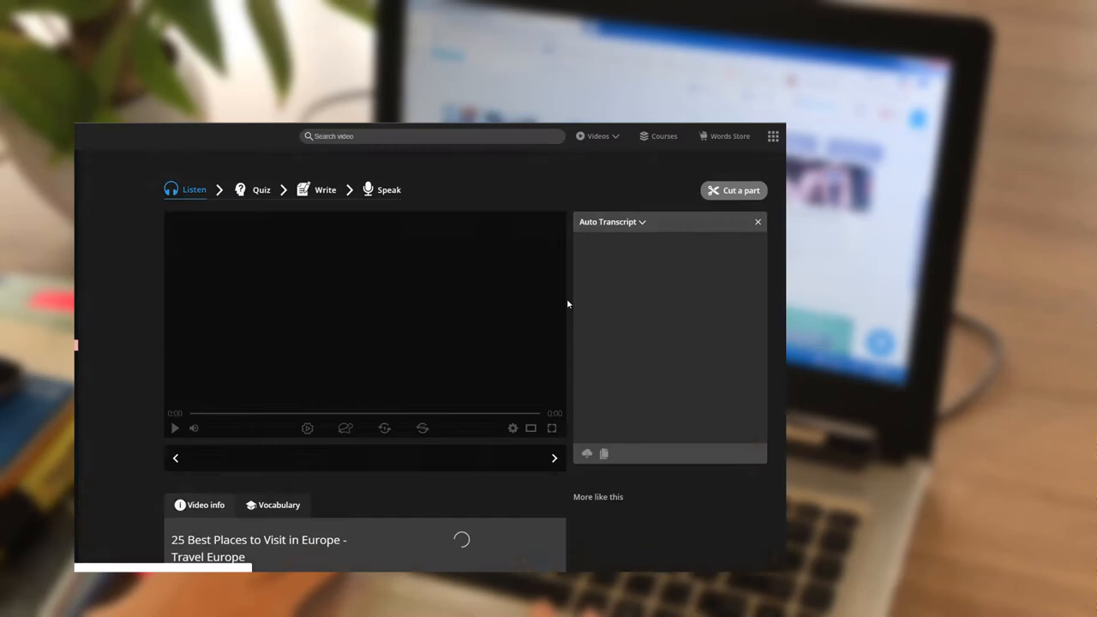
click(364, 324)
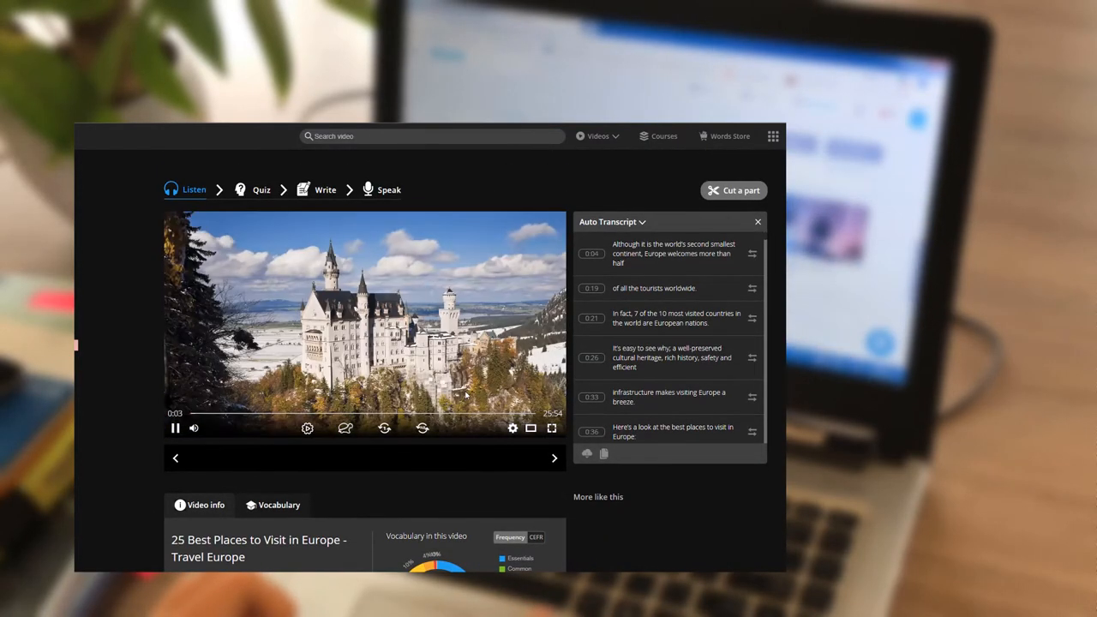
scroll(466, 395, down, 2)
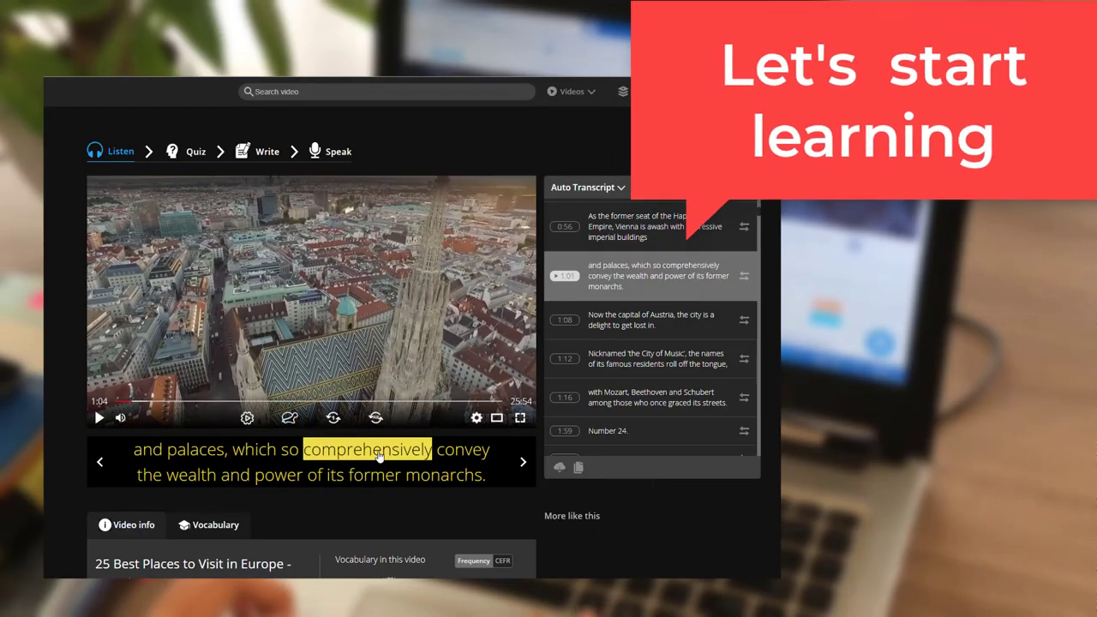
click(384, 454)
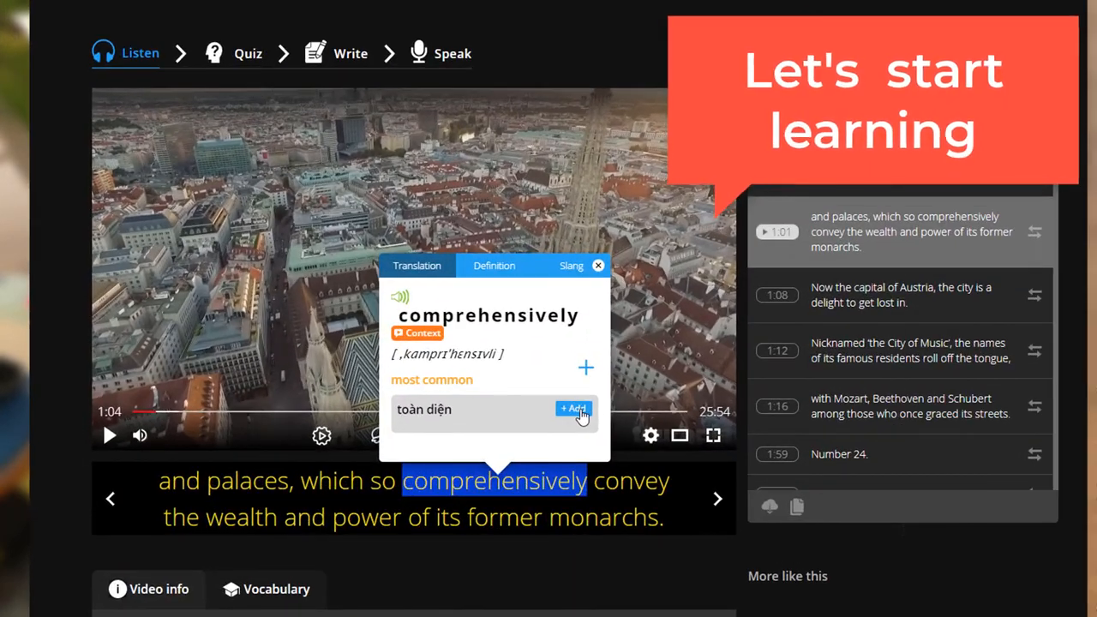
click(423, 399)
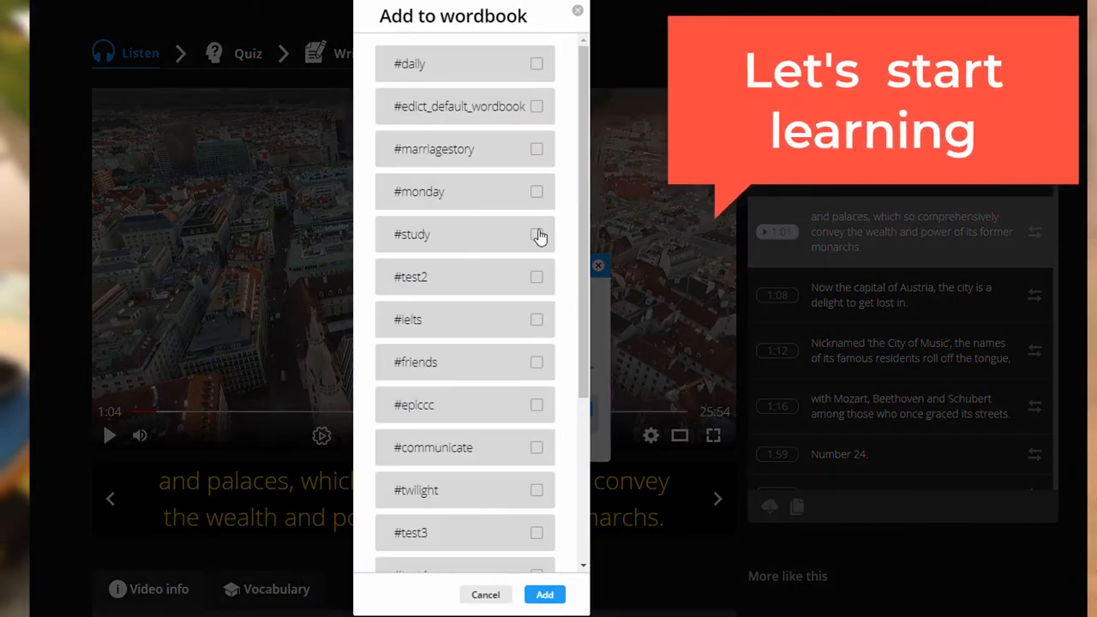